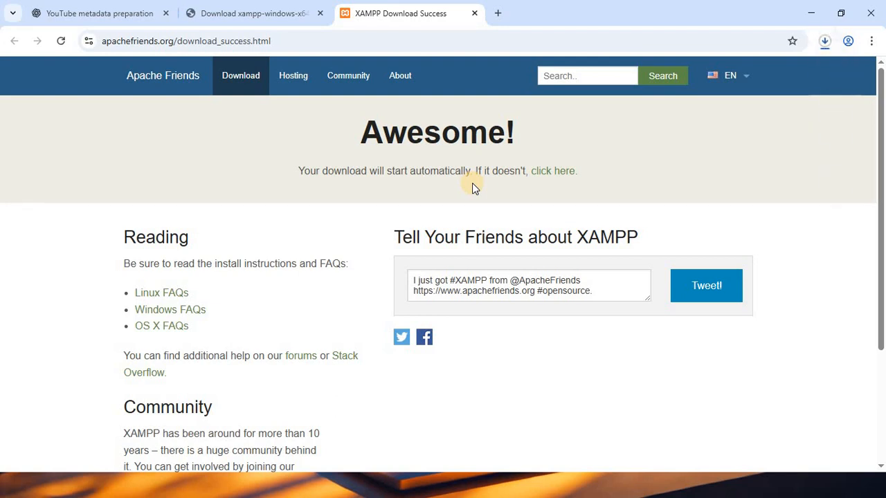
Check the XAMPP installer's download progress and open the full download history
click(825, 41)
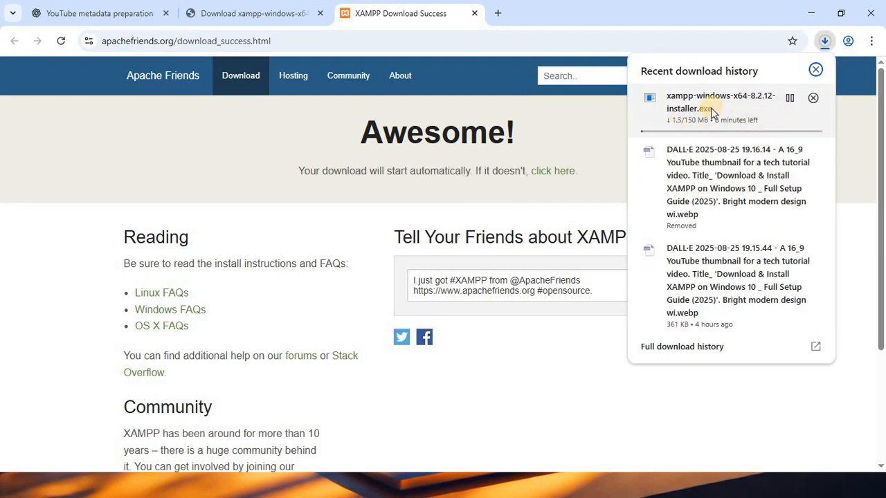
click(730, 104)
click(540, 155)
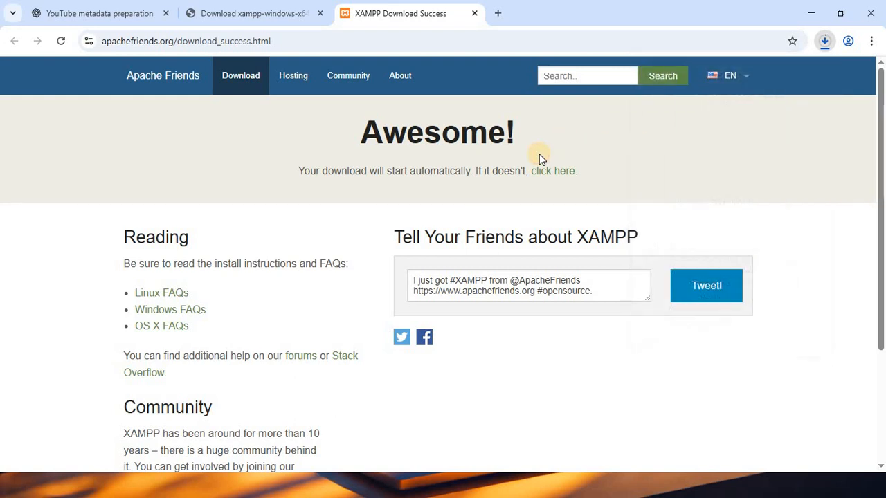
key(ctrl+j)
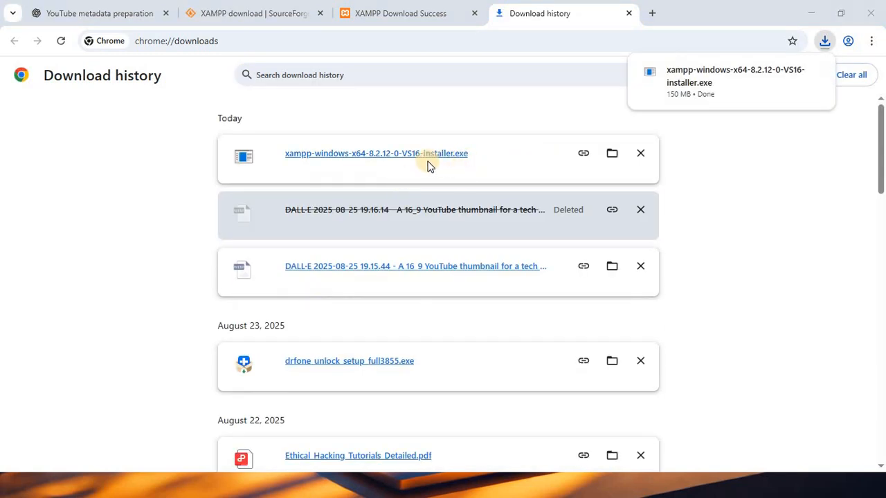
Run the downloaded xampp-windows-x64-8.2.12-0-VS16-installer.exe from the download history
click(374, 158)
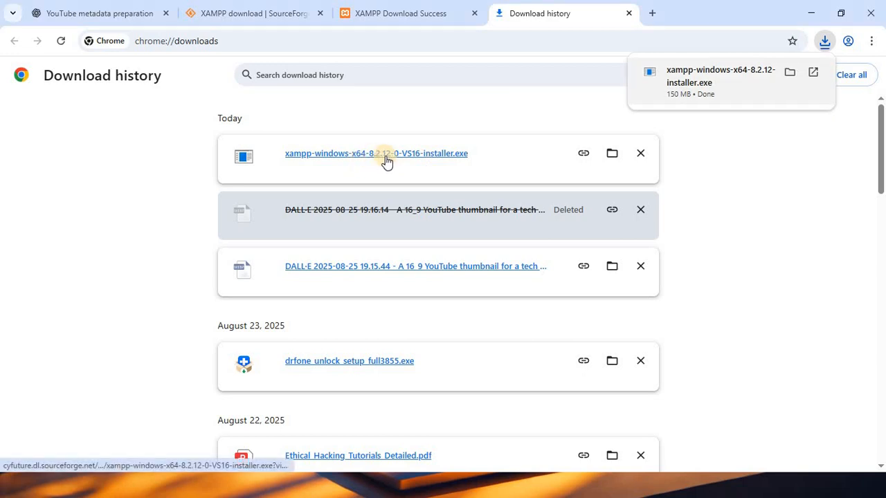
click(385, 157)
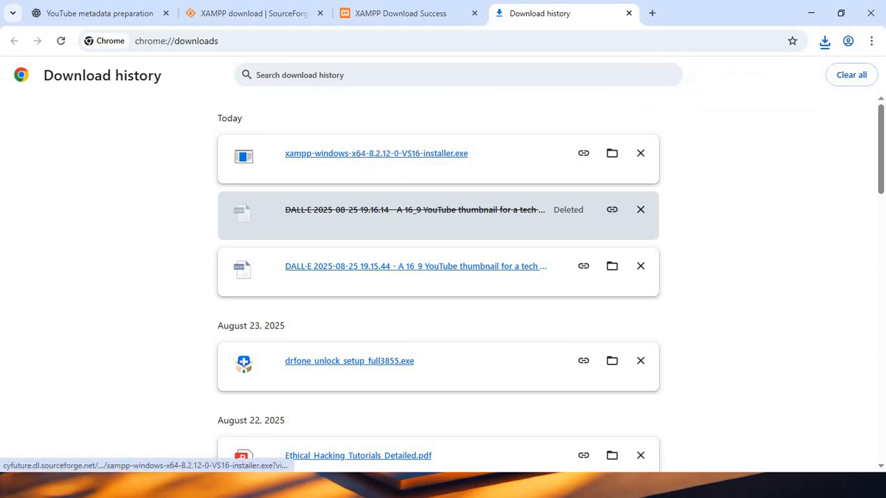
double_click(380, 156)
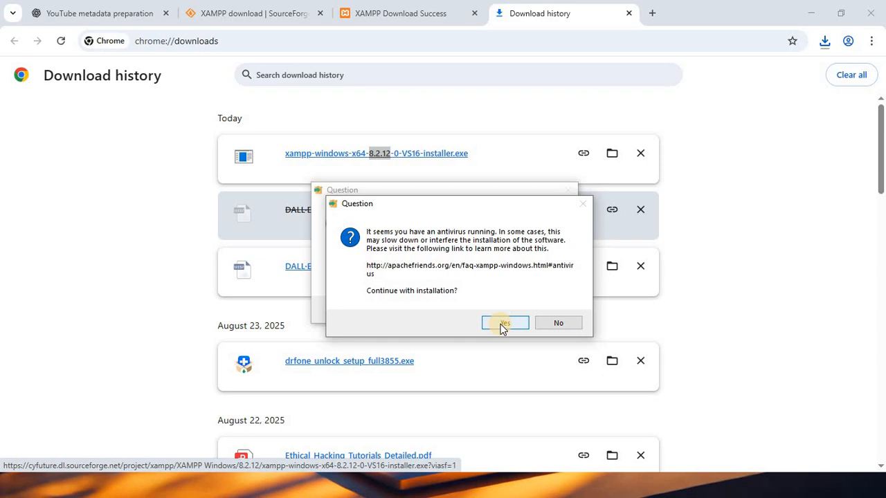
Continue the installation past the antivirus question and UAC warning, and advance the setup wizard to component selection
click(507, 324)
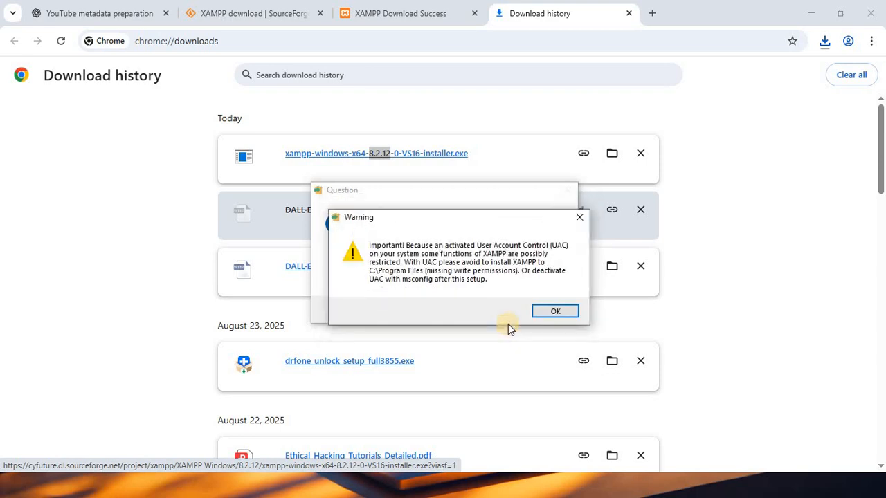
click(558, 313)
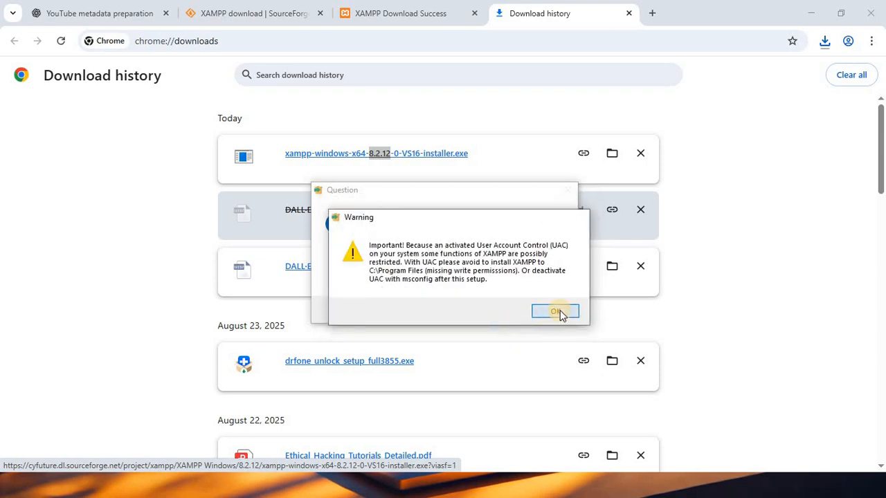
click(515, 368)
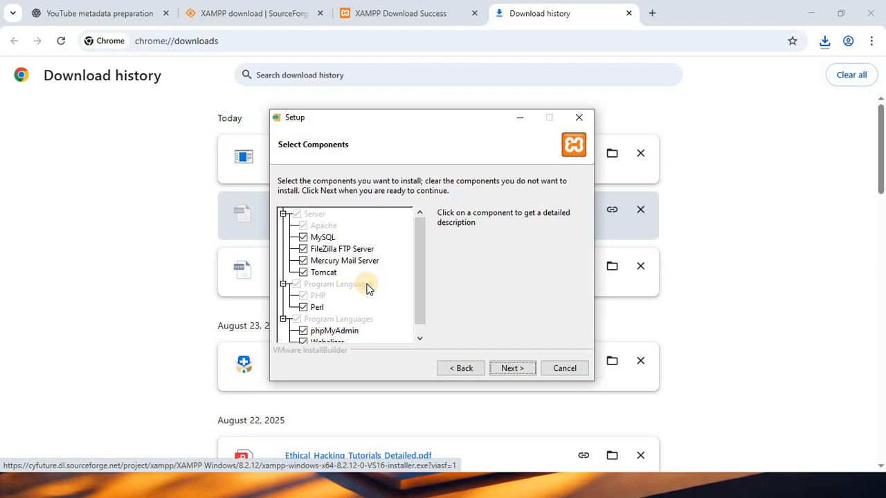
Install XAMPP with all components selected, the C:\xampp folder and English as the Control Panel language
click(422, 339)
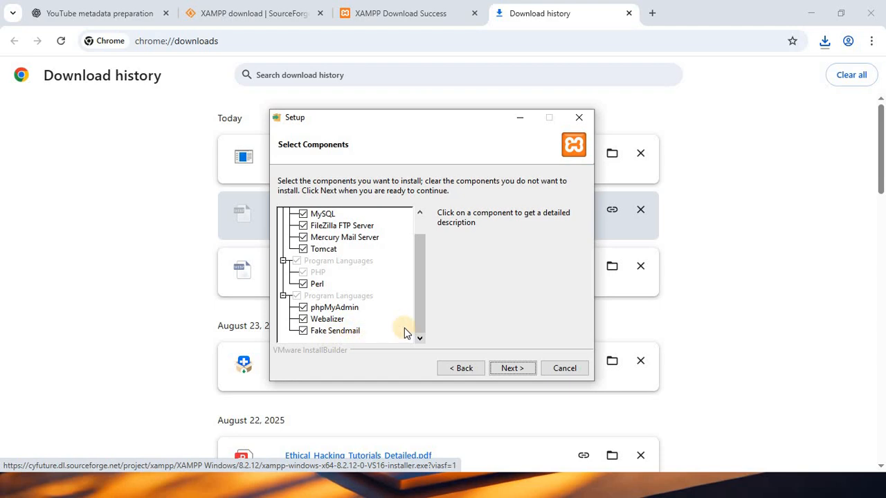
click(511, 370)
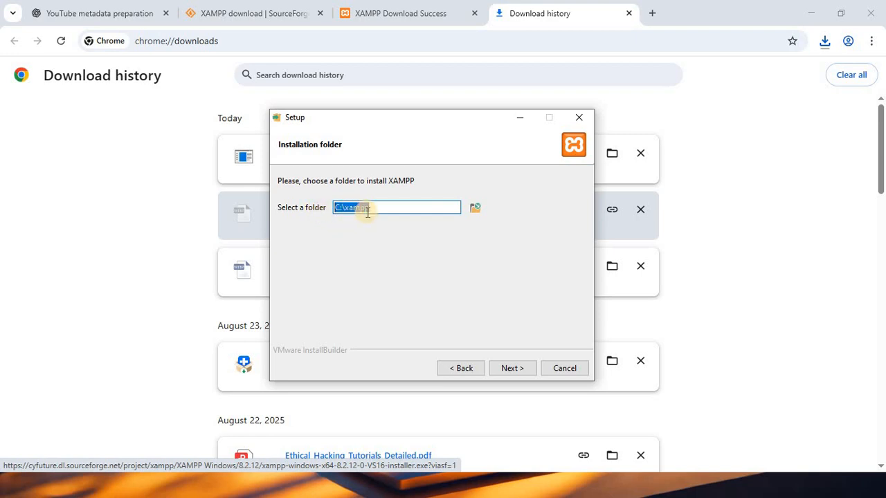
click(510, 371)
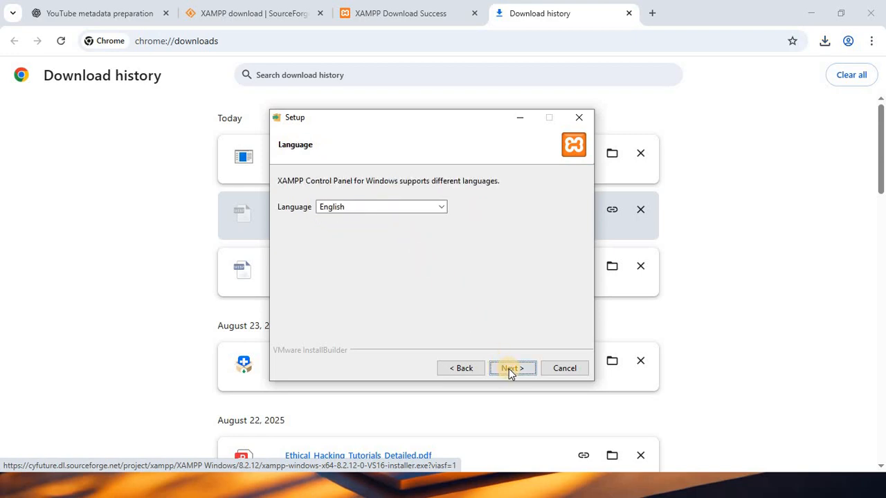
click(510, 371)
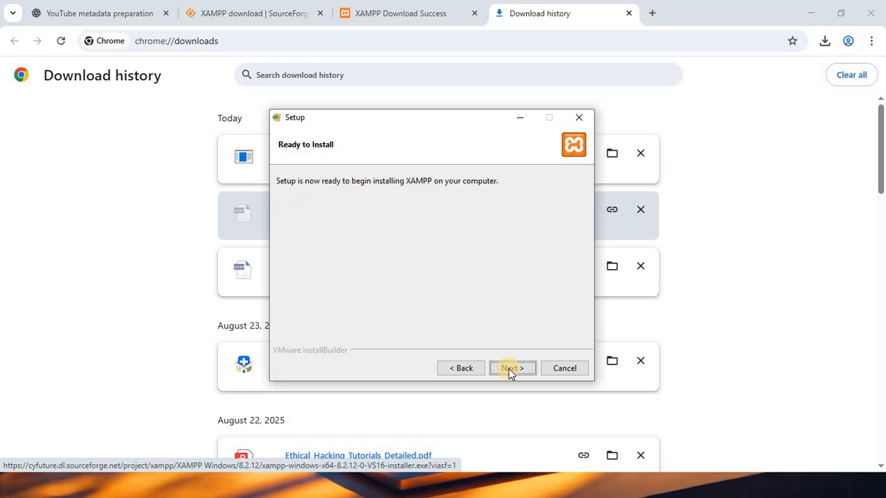
click(510, 371)
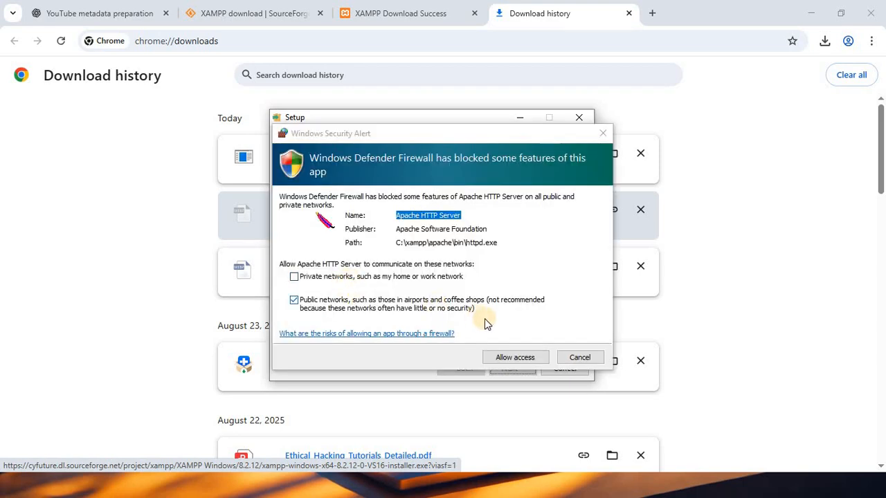
Allow Apache HTTP Server through the firewall on public networks and finish the setup with the Control Panel set to start
click(512, 362)
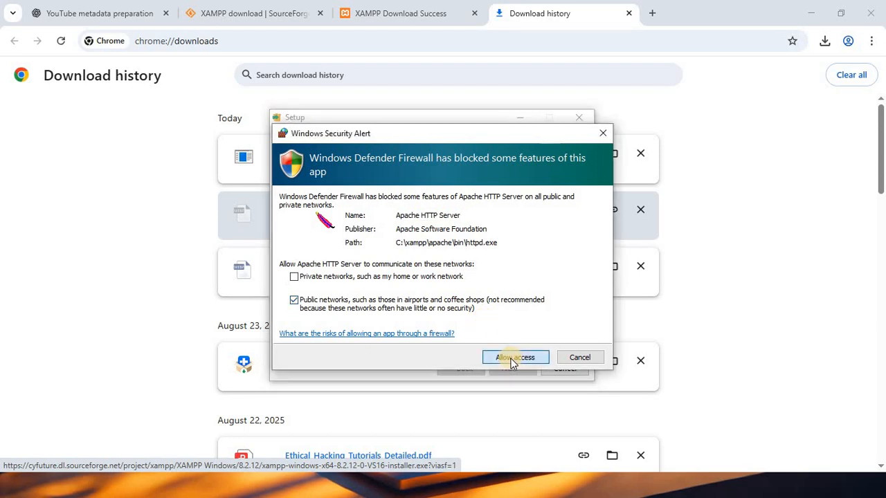
click(512, 358)
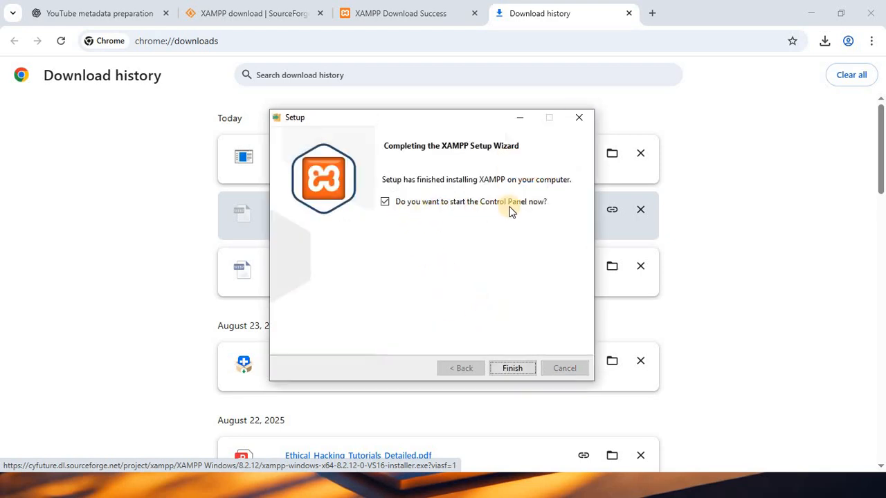
click(513, 370)
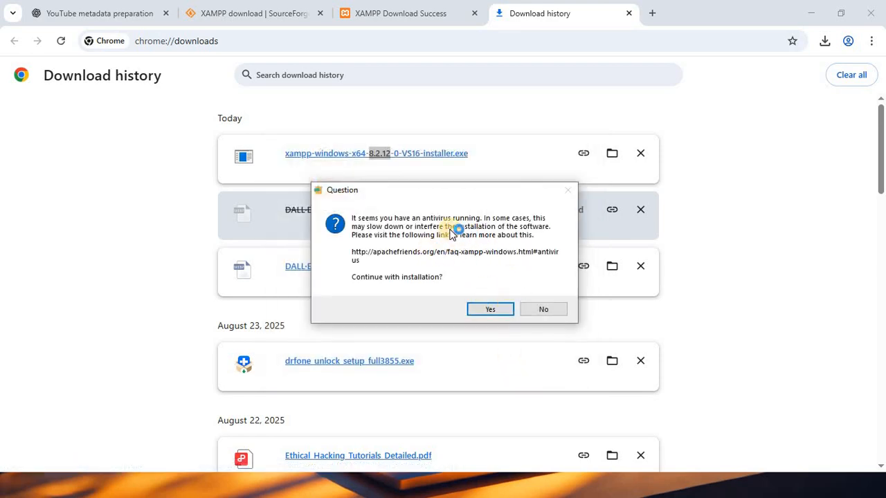
key(Return)
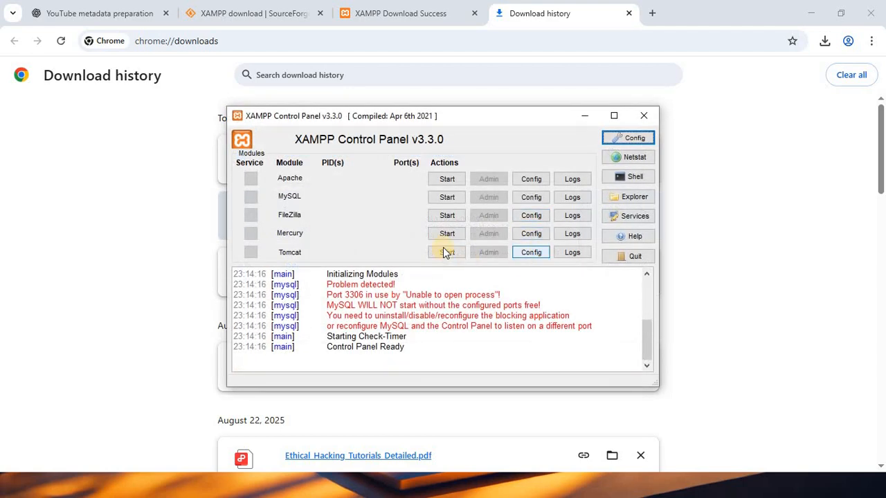
Start the Apache module and try to start MySQL in the maximized XAMPP Control Panel
click(612, 119)
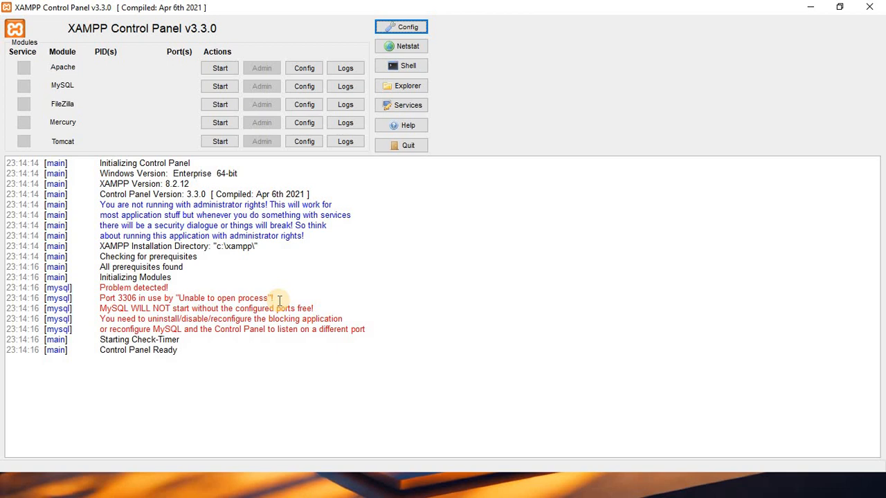
click(220, 68)
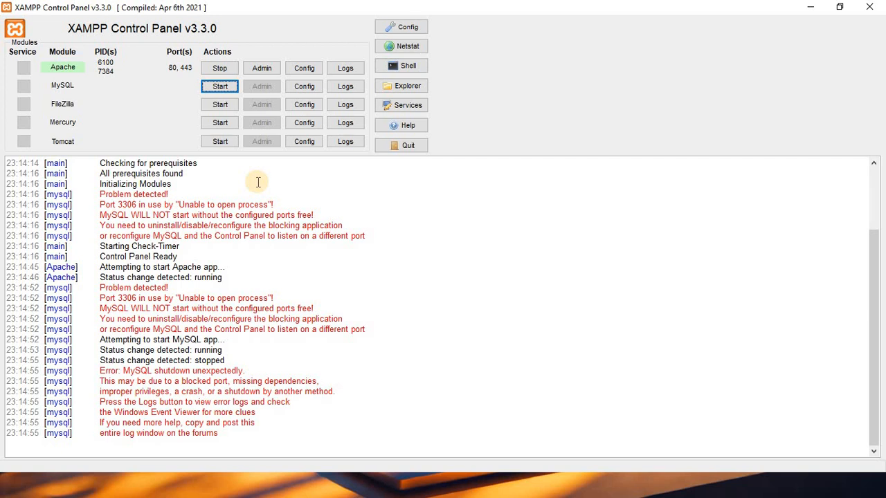
Run services.msc to open the Windows Services manager and maximize its window
key(super+r)
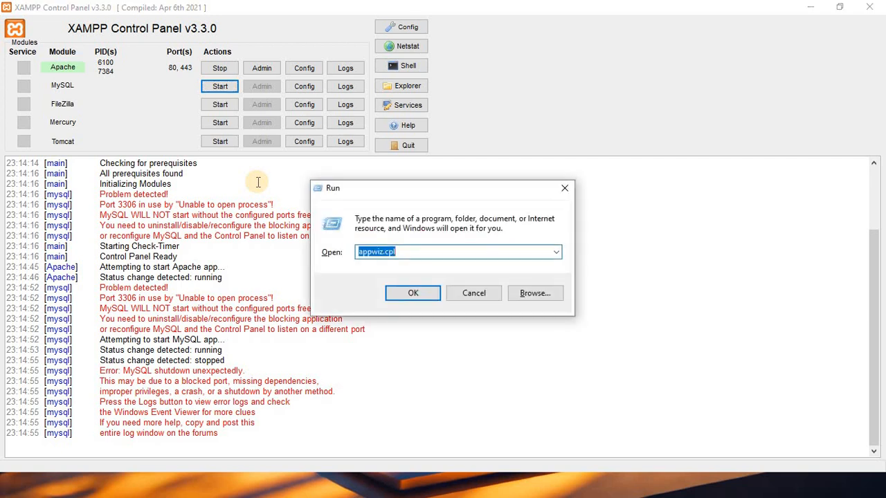
key(BackSpace)
text(ser)
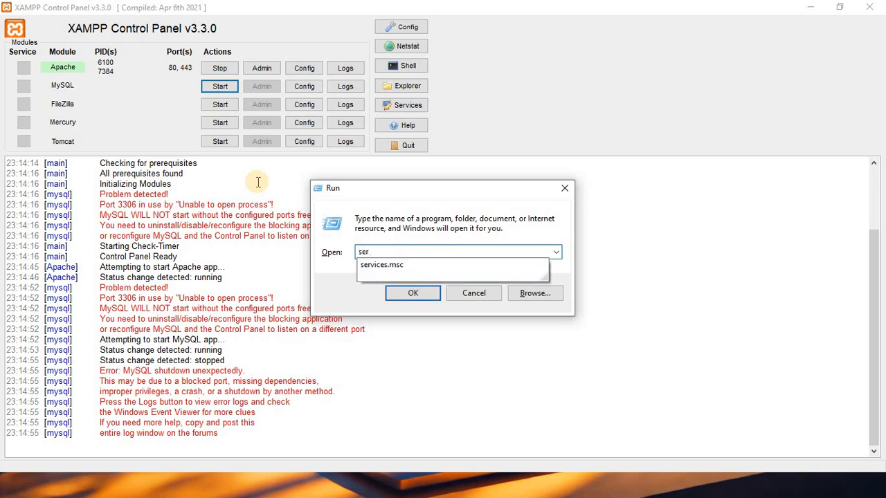
key(Down)
key(Return)
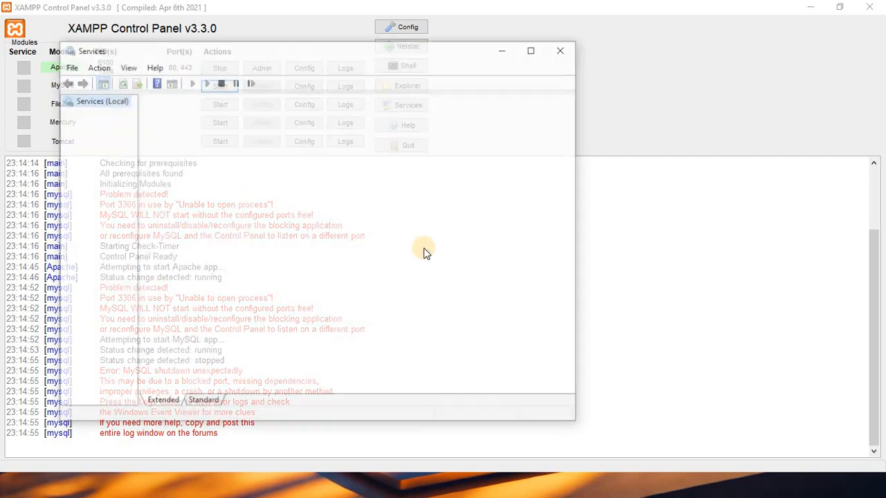
click(535, 50)
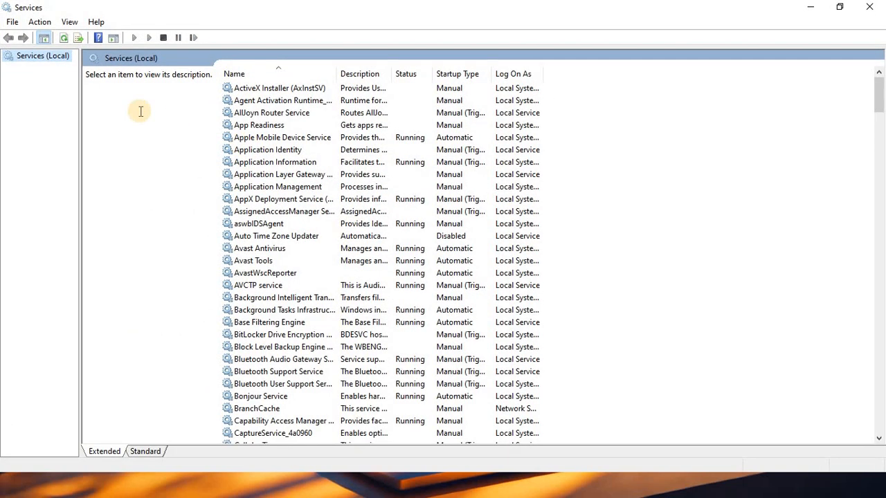
Locate the MYSQL80 service in the services list and stop it
scroll(275, 248, down, 15)
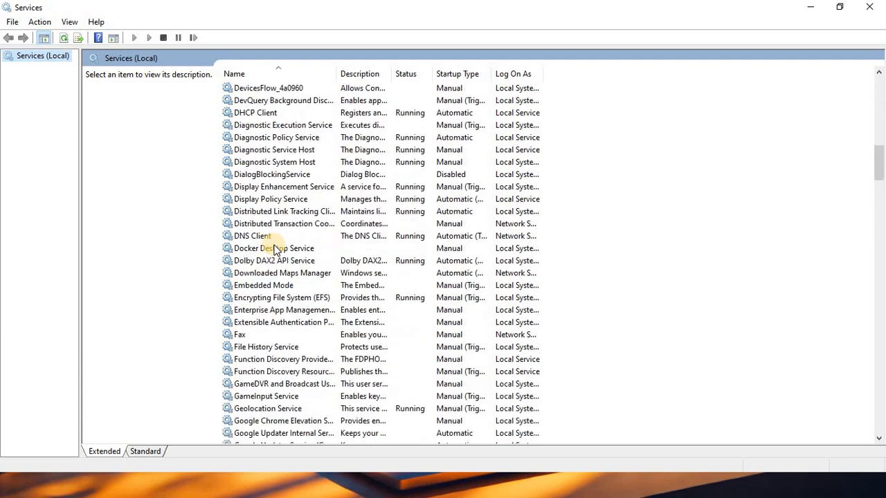
scroll(280, 247, down, 15)
click(289, 247)
key(m)
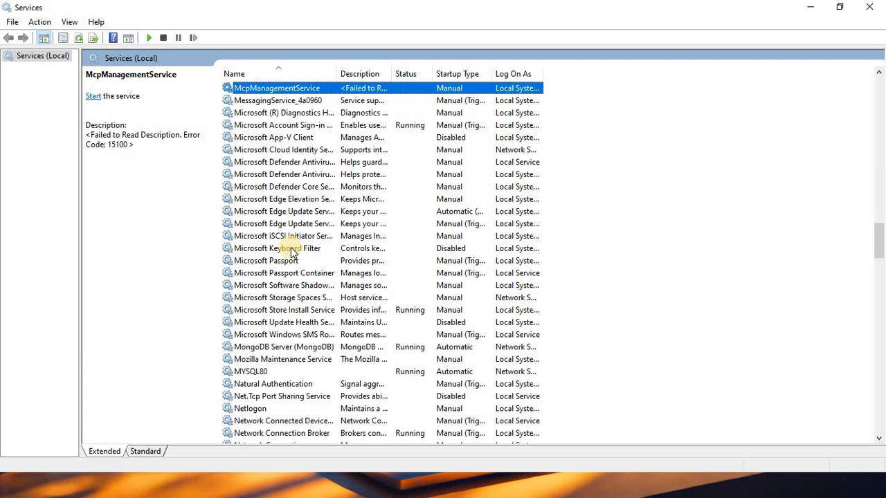
key(Down)
key(Down)
key(Down)
key(Down)
key(Down)
key(Down)
key(Down)
key(Down)
key(Down)
key(Down)
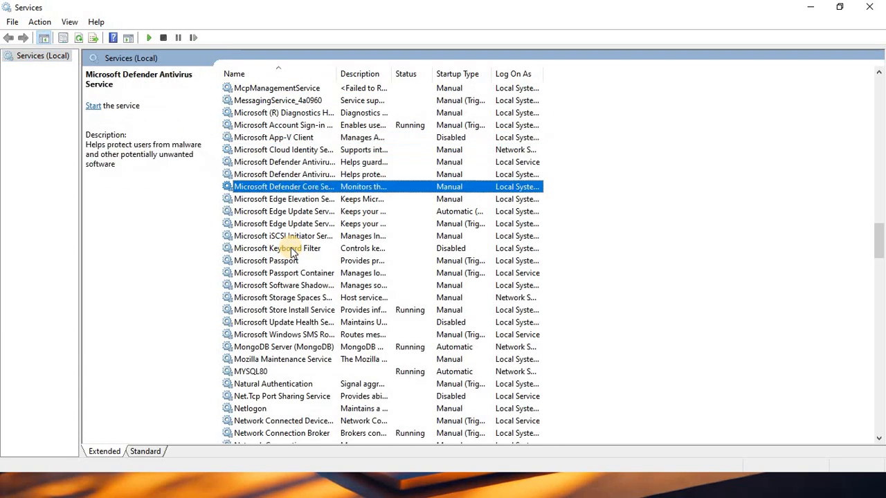
key(Down)
key(Down)
key(Down)
key(Down)
key(Down)
key(Down)
key(Down)
key(Down)
key(Down)
key(Down)
key(Down)
key(Down)
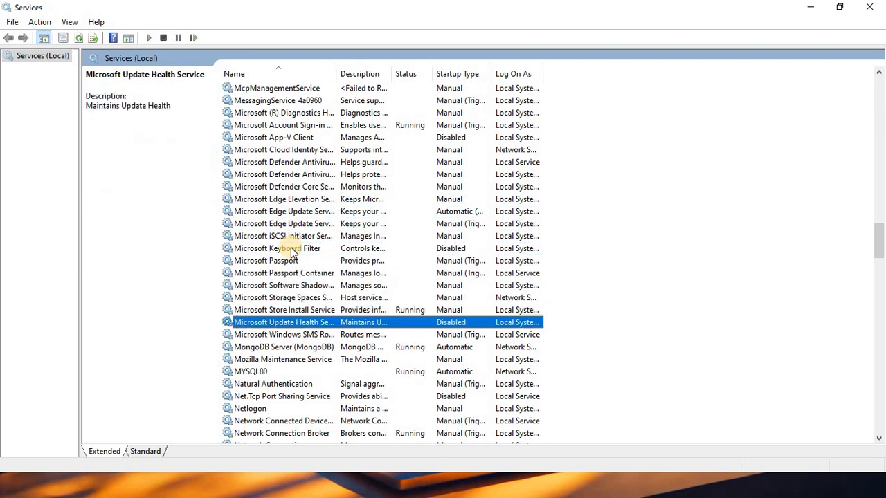
key(Down)
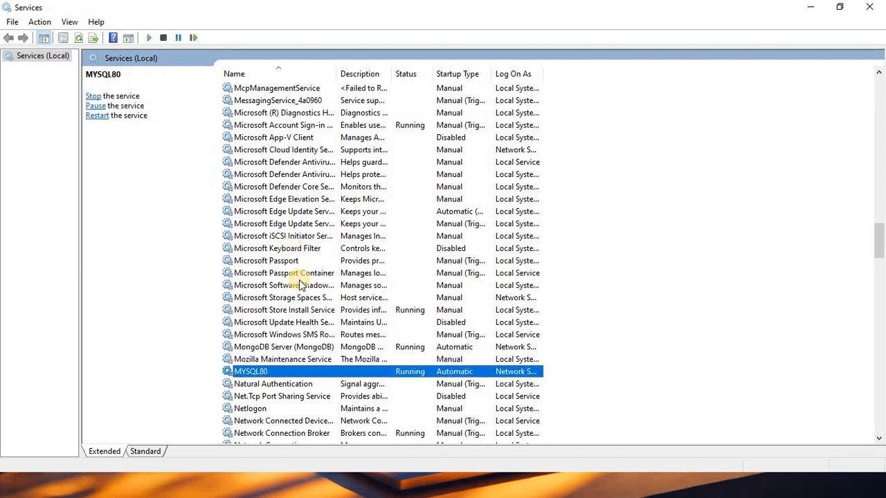
right_click(284, 370)
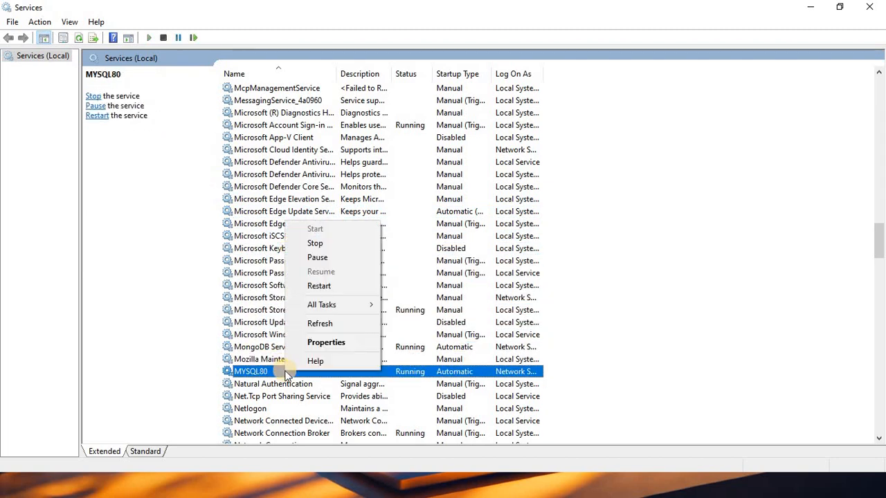
click(322, 246)
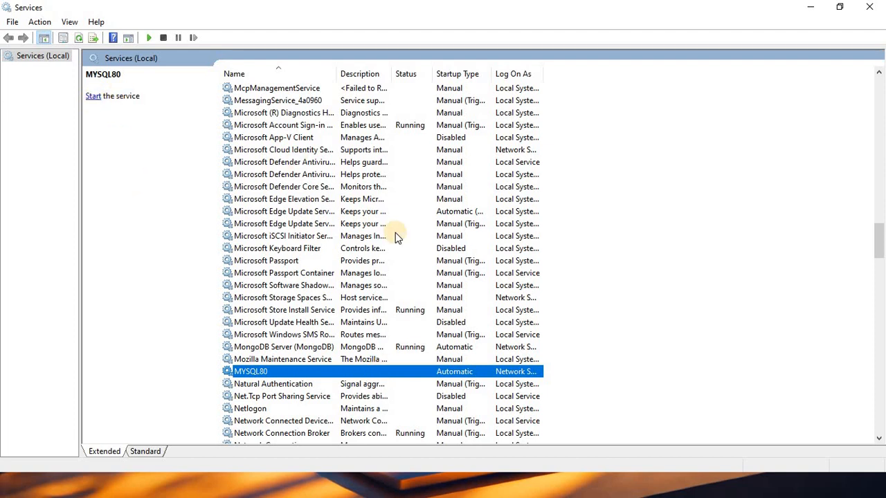
Close the Services window and start the MySQL module in the XAMPP Control Panel
click(869, 8)
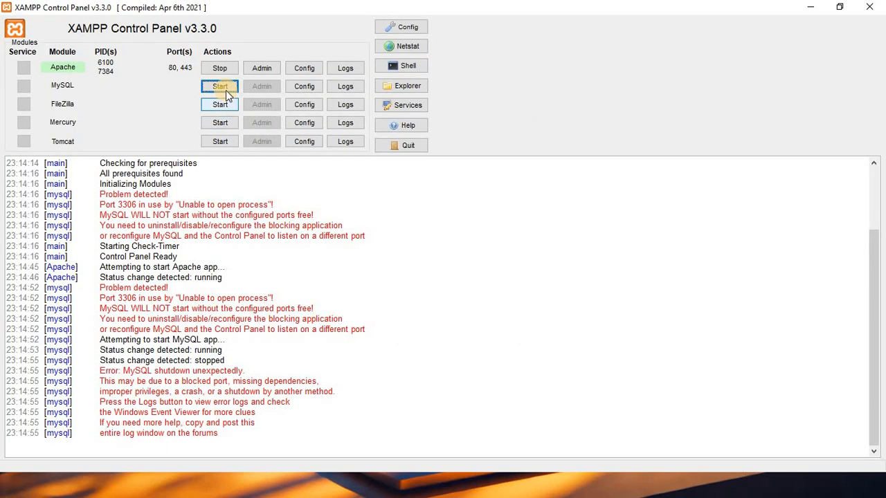
click(219, 89)
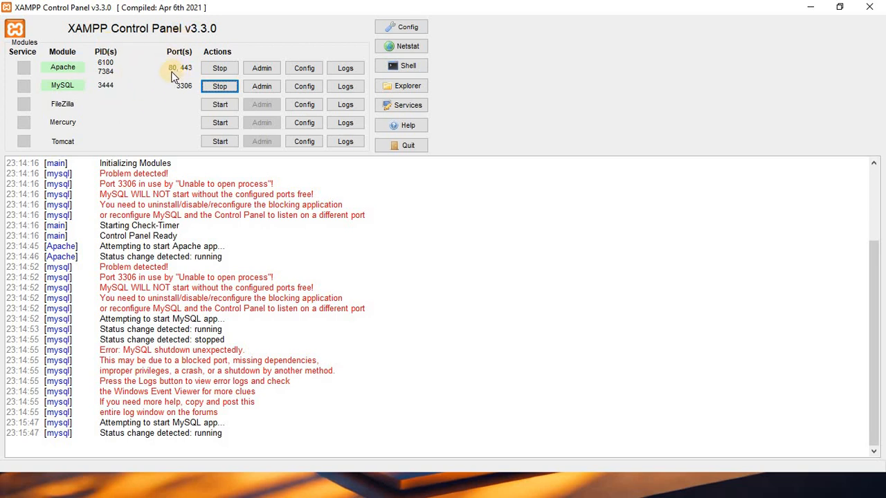
Switch to Chrome and load localhost without a port number in a new tab
key(alt+Tab)
click(418, 211)
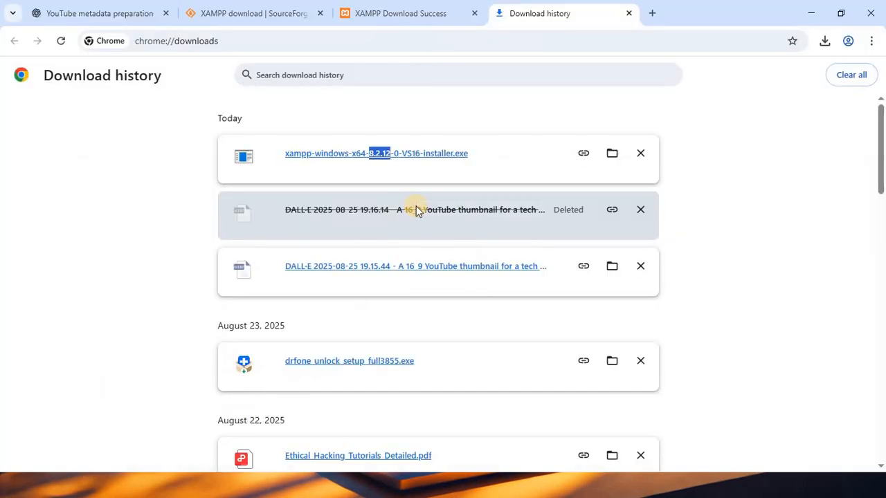
key(ctrl+t)
text(localhost:5173)
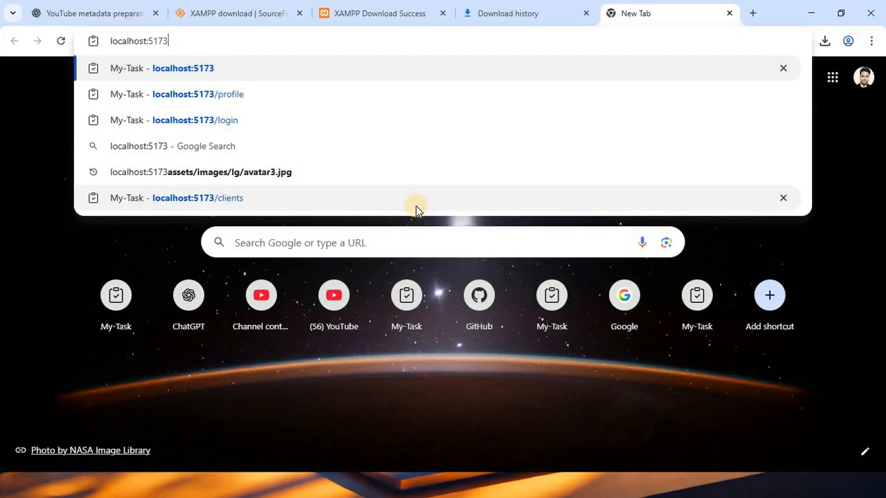
key(BackSpace)
key(BackSpace)
key(BackSpace)
key(BackSpace)
key(BackSpace)
key(Return)
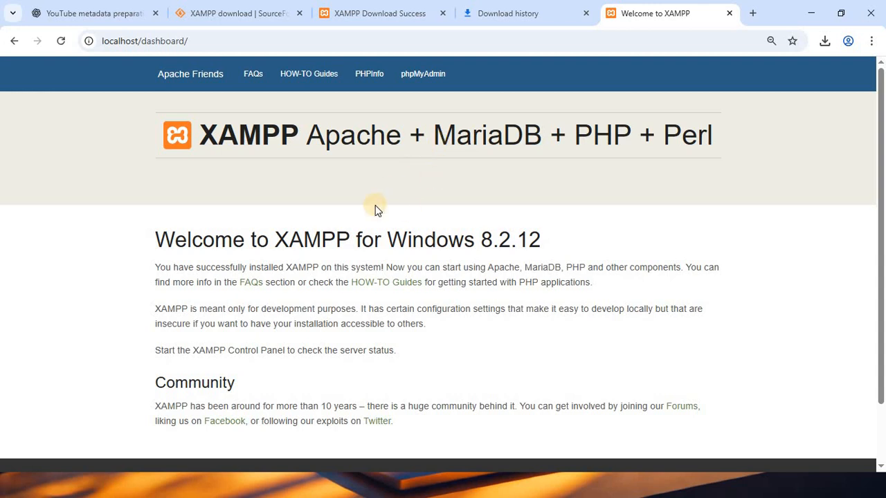
Open a maximized File Explorer window and navigate to the C:\xampp\htdocs folder
key(super+e)
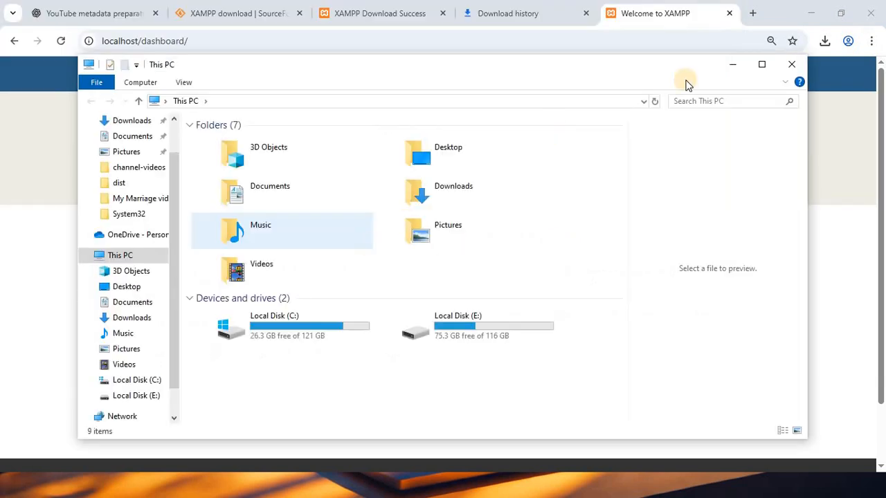
click(761, 64)
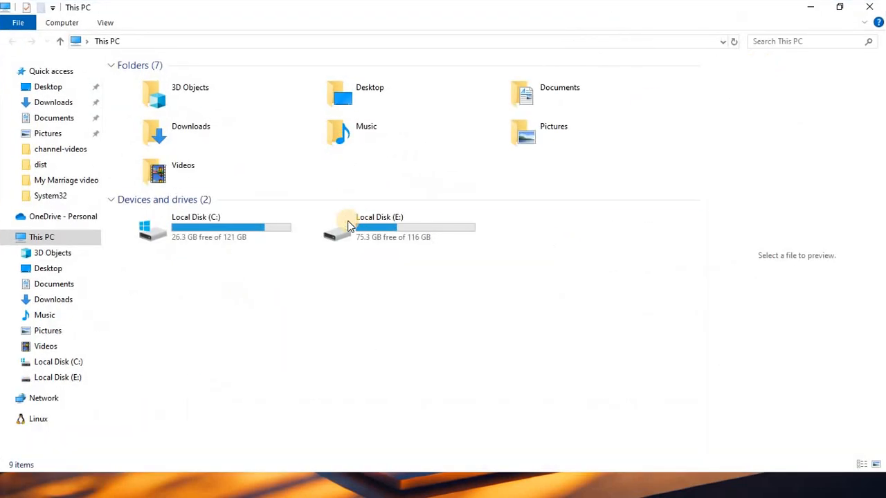
double_click(199, 228)
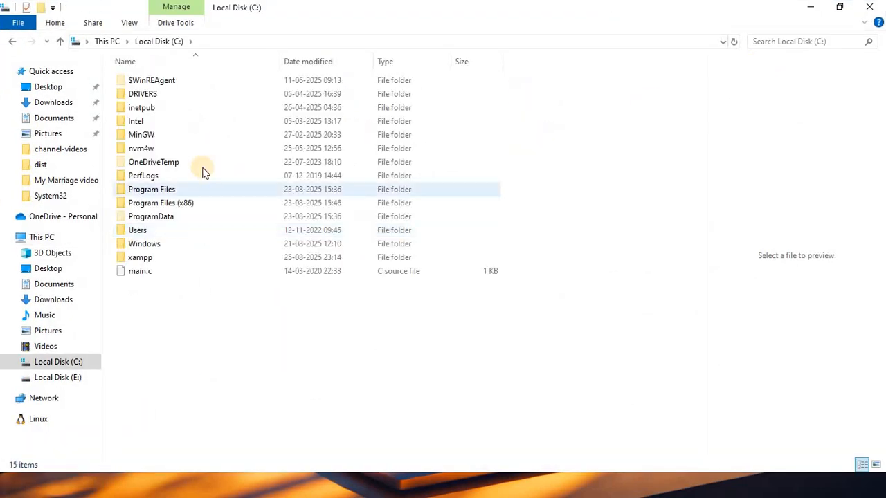
double_click(147, 256)
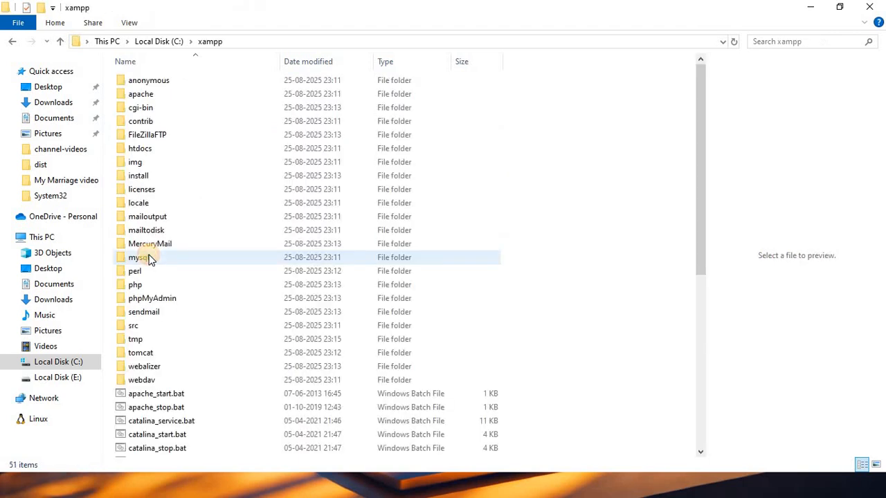
double_click(165, 147)
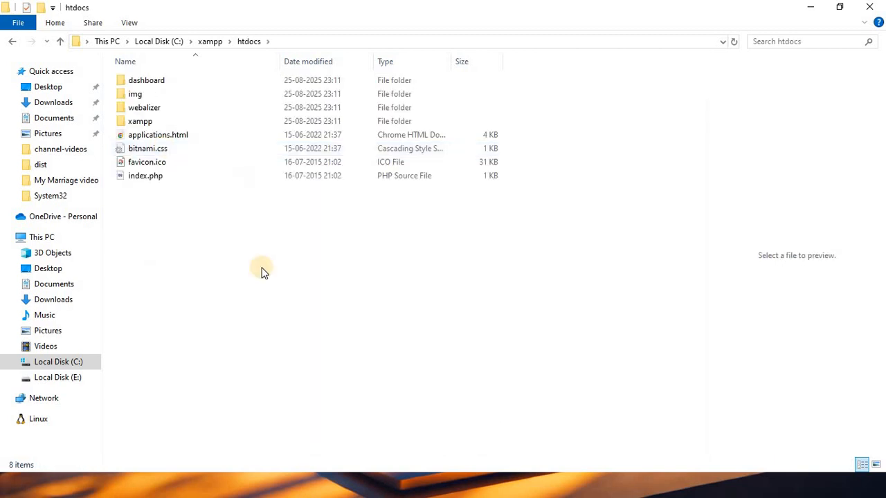
Open index.php from htdocs in VS Code, close the release notes, and examine the redirect path in its header line
click(184, 179)
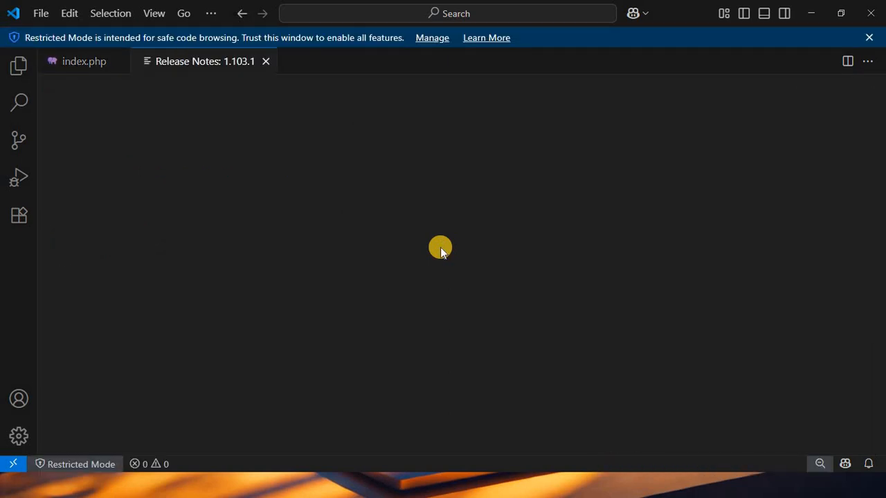
click(262, 61)
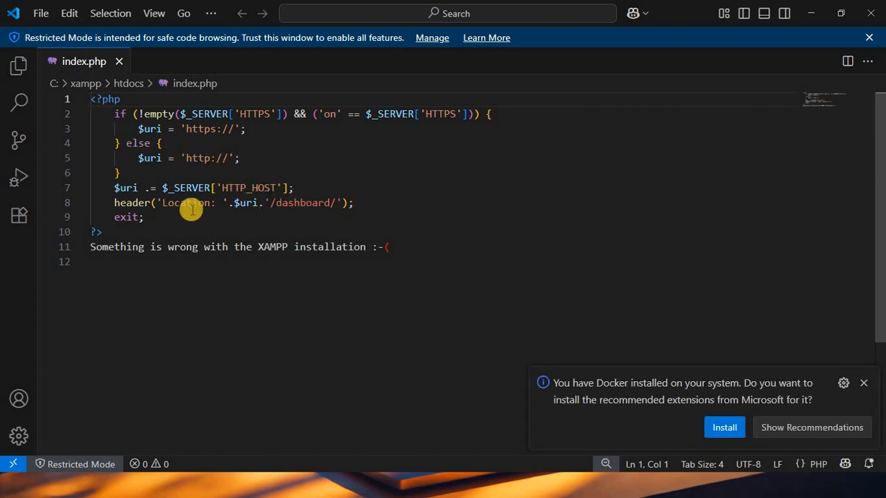
click(282, 213)
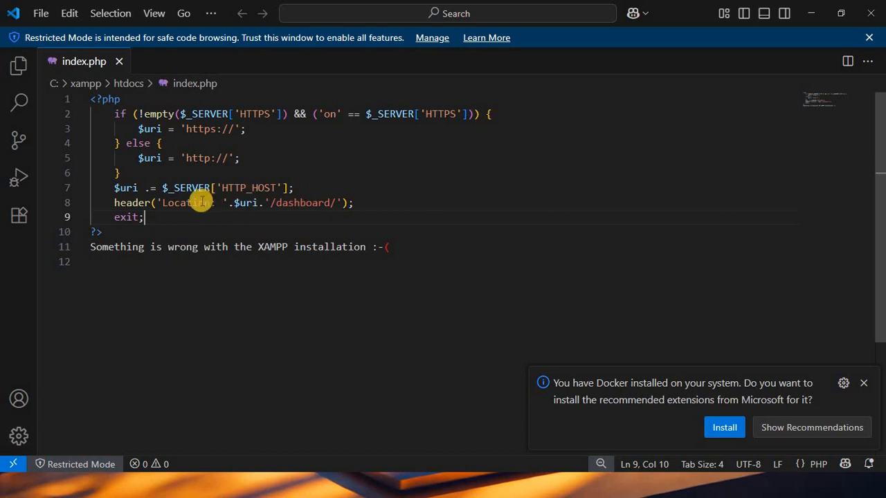
click(200, 202)
click(297, 203)
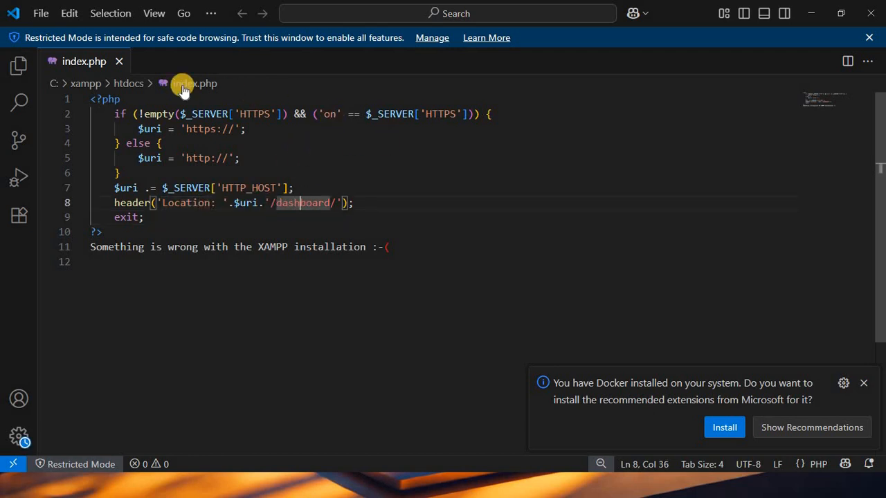
Switch to File Explorer, view applications.html from htdocs in the browser, and return to the folder
key(alt+Tab)
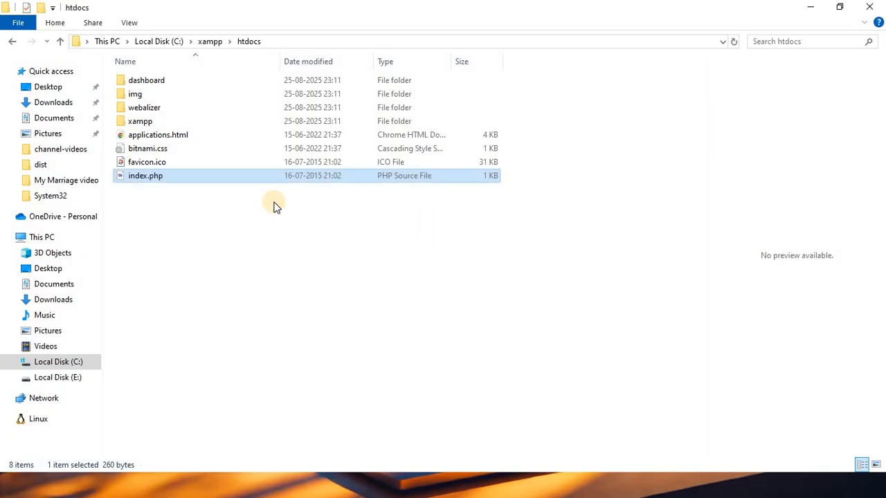
double_click(176, 134)
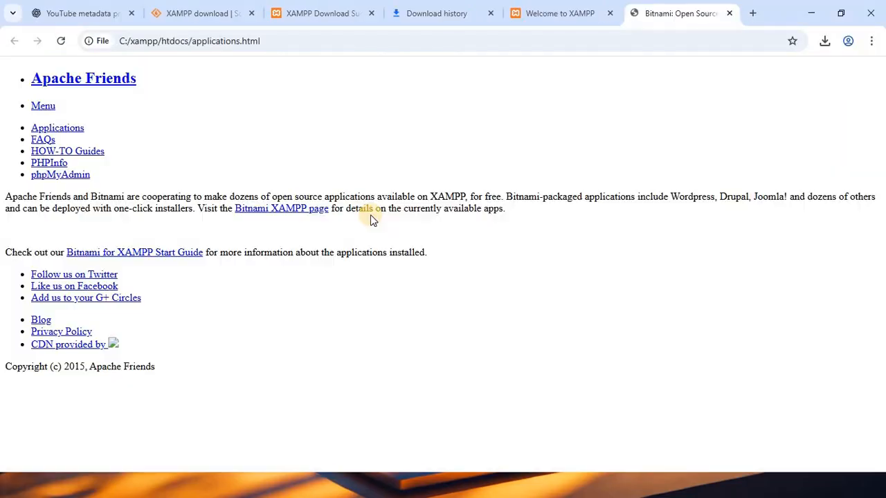
key(alt+Tab)
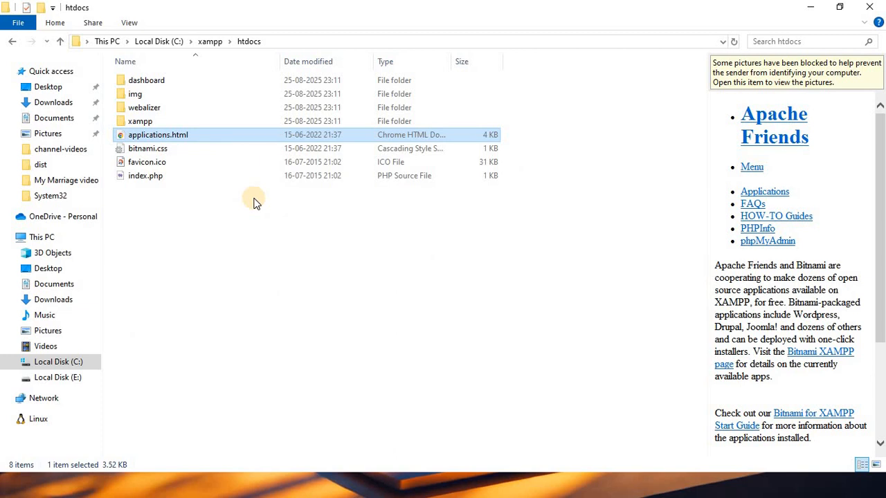
Look inside the xampp subfolder of htdocs and open index.html from the dashboard folder in the browser
double_click(157, 125)
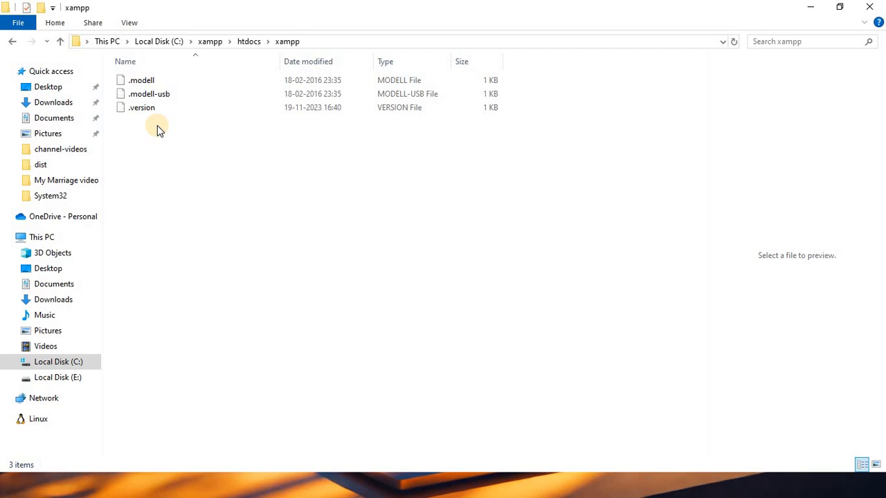
key(alt+Left)
double_click(152, 82)
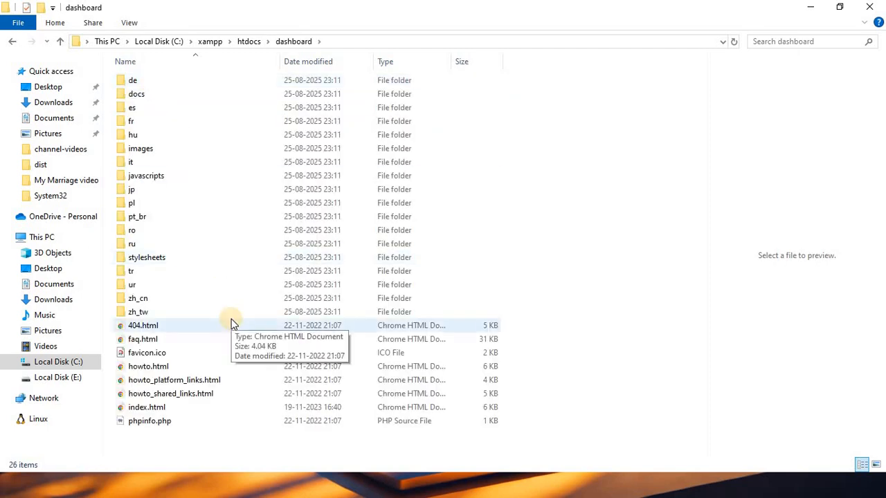
double_click(155, 407)
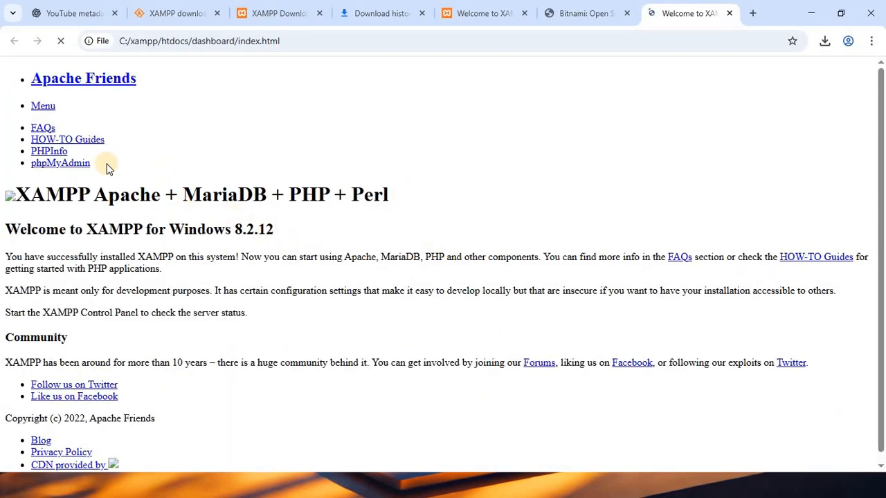
Compare the page served at localhost/dashboard with the index.html file opened directly from the dashboard folder
click(484, 14)
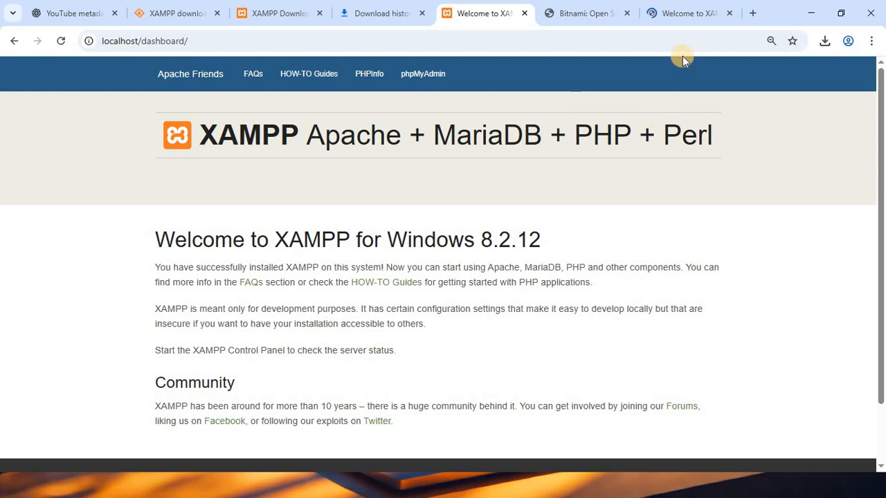
click(685, 13)
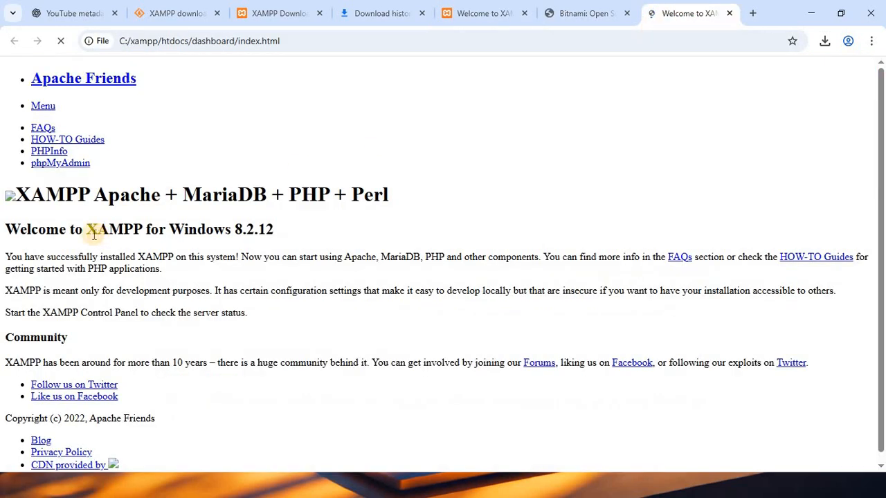
drag(19, 194, 385, 201)
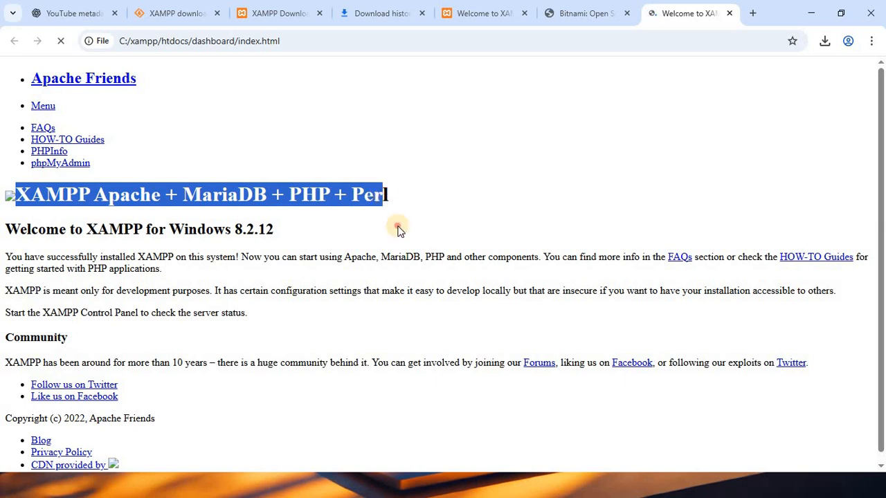
click(398, 230)
key(alt+Tab)
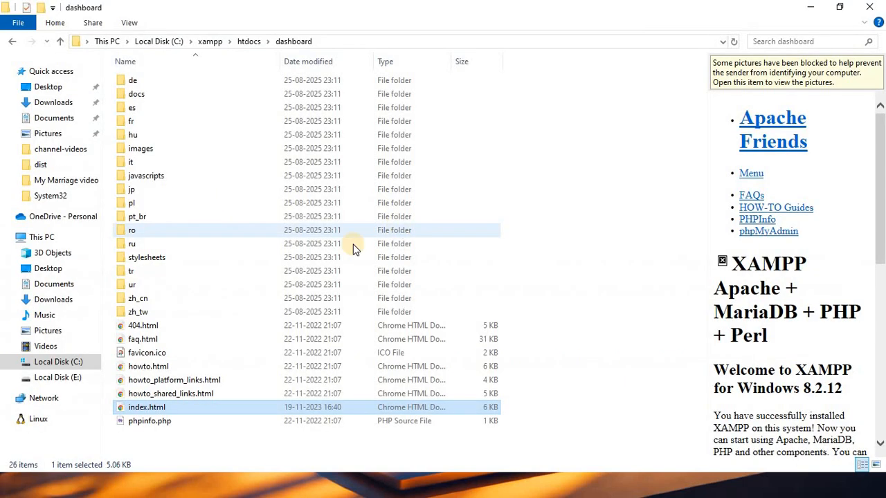
double_click(186, 407)
click(499, 5)
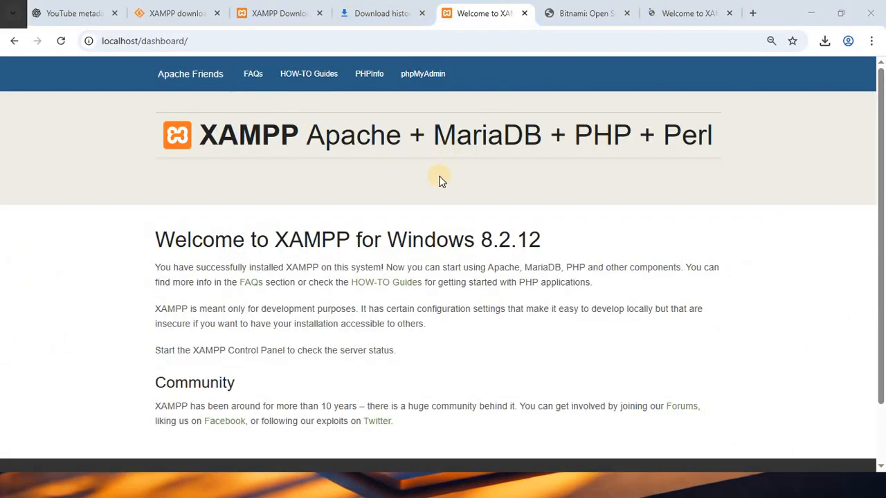
Open the dashboard folder's index.html in Sublime Text, maximize the editor, and decline the update offer
key(alt+Tab)
right_click(169, 407)
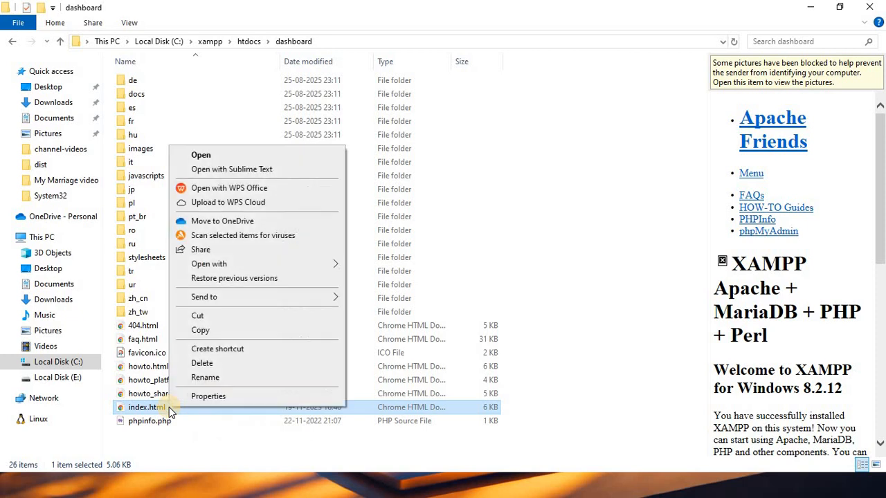
click(207, 378)
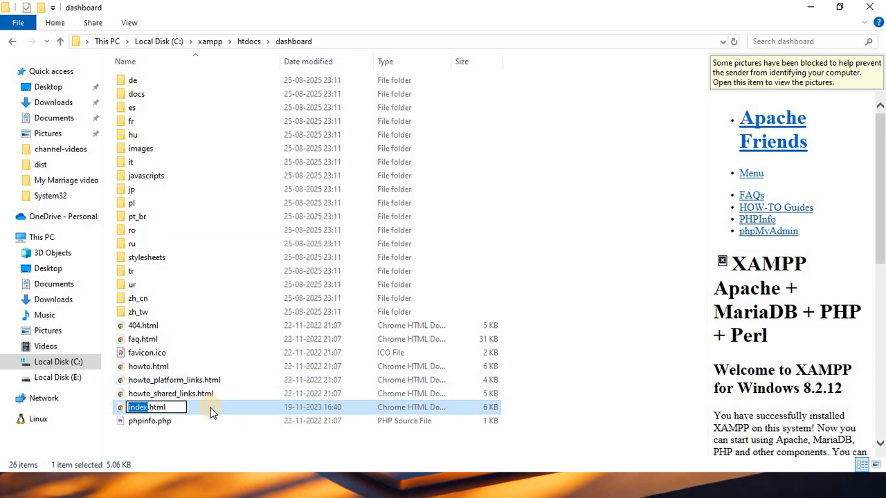
click(210, 408)
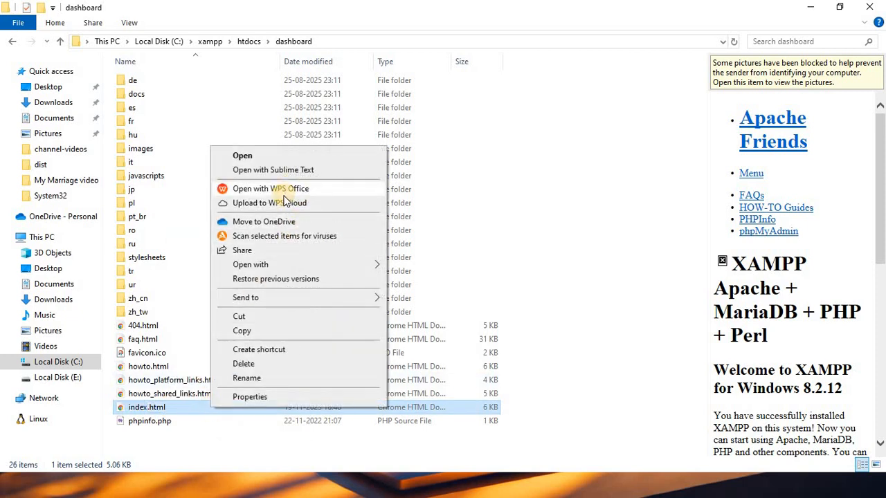
click(302, 172)
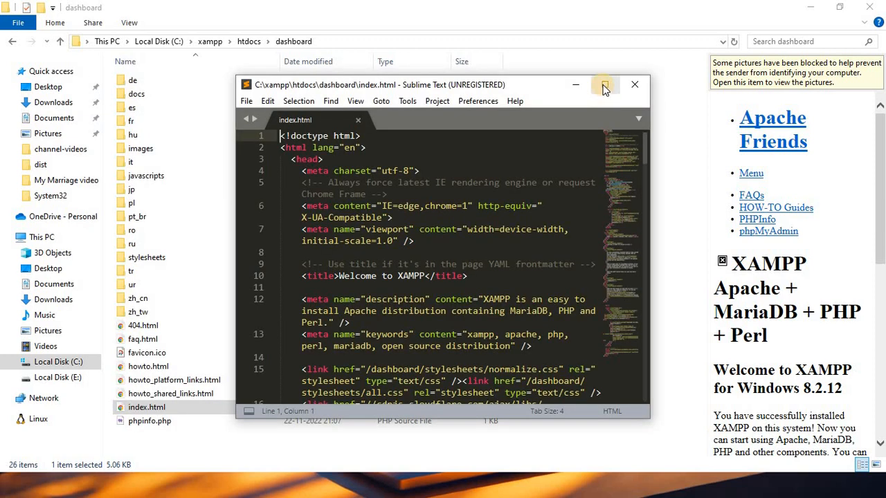
click(604, 85)
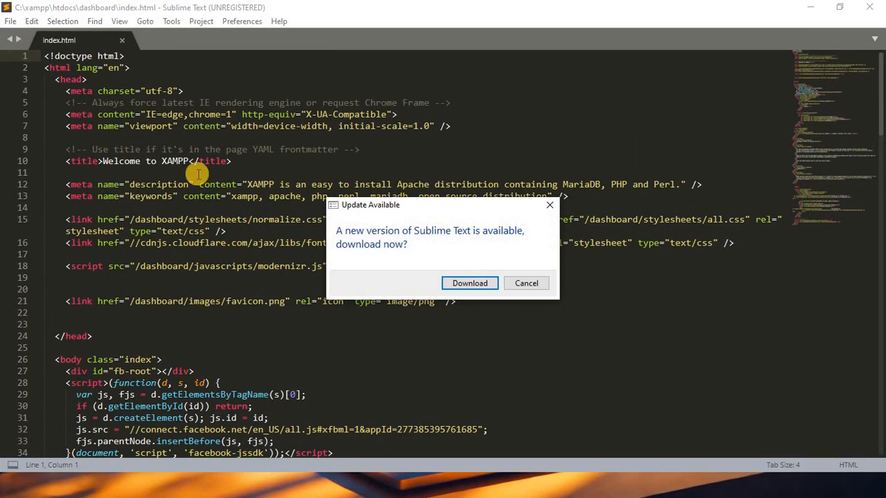
click(526, 283)
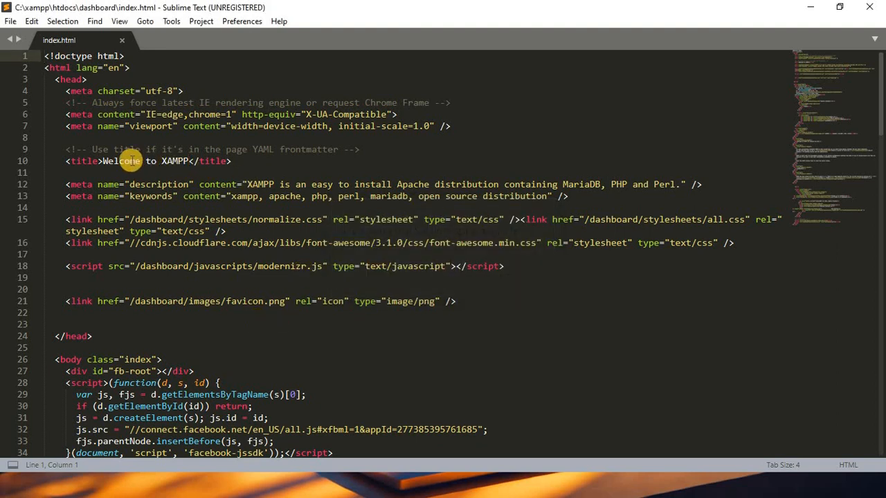
Change the page title on line 10 of index.html to "Hello, Welcome to XAMPP" and save the file
click(103, 161)
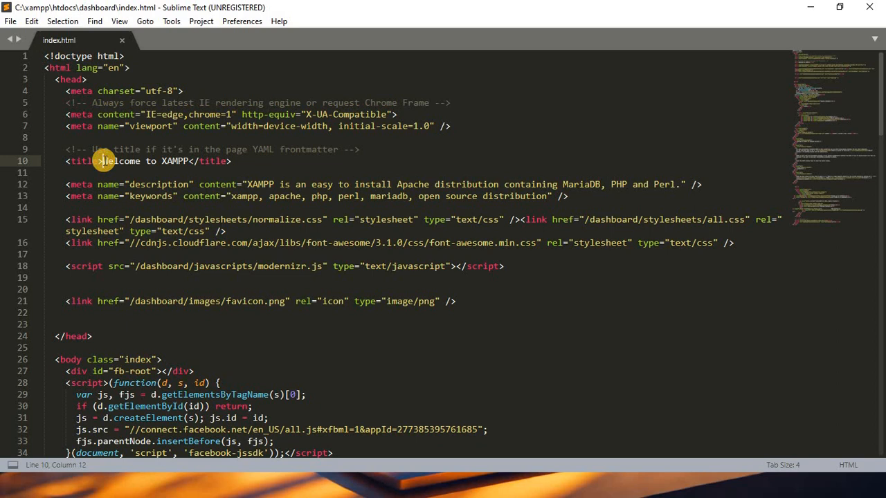
text(He)
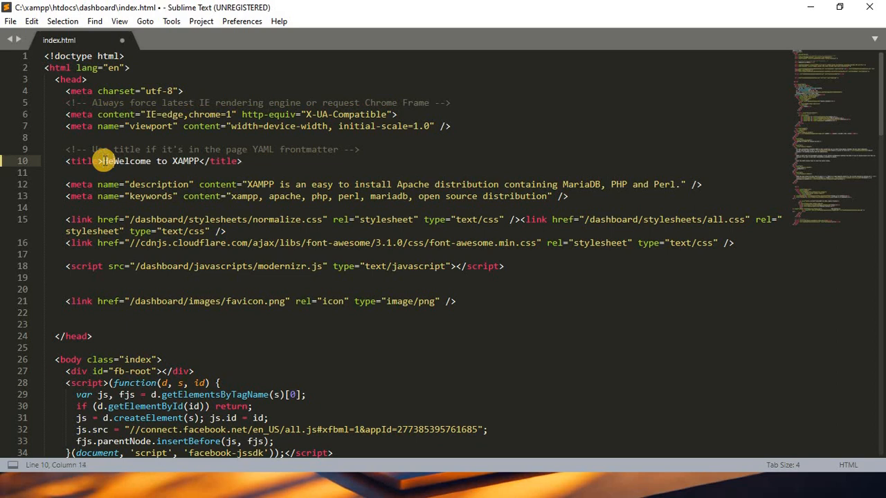
text(llo,)
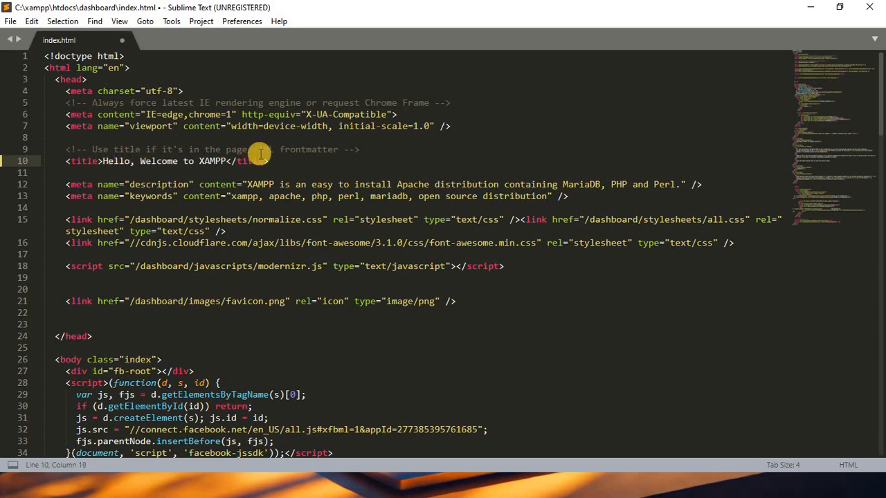
key(ctrl+s)
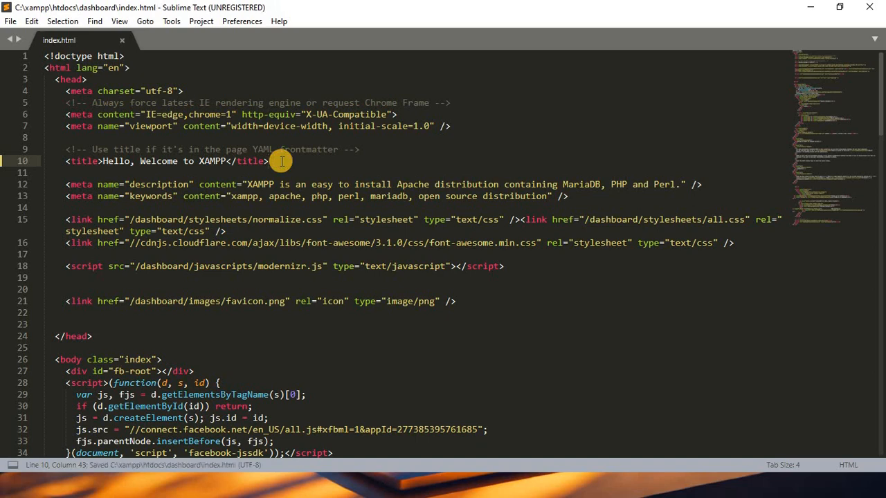
Switch to Chrome and reload localhost/dashboard to check the edited page title
key(alt+Tab)
key(alt+Tab)
key(Tab)
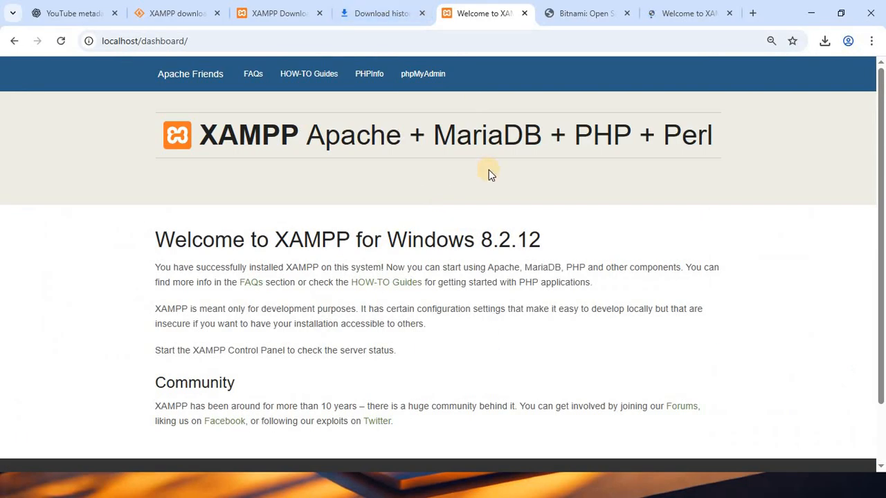
key(F5)
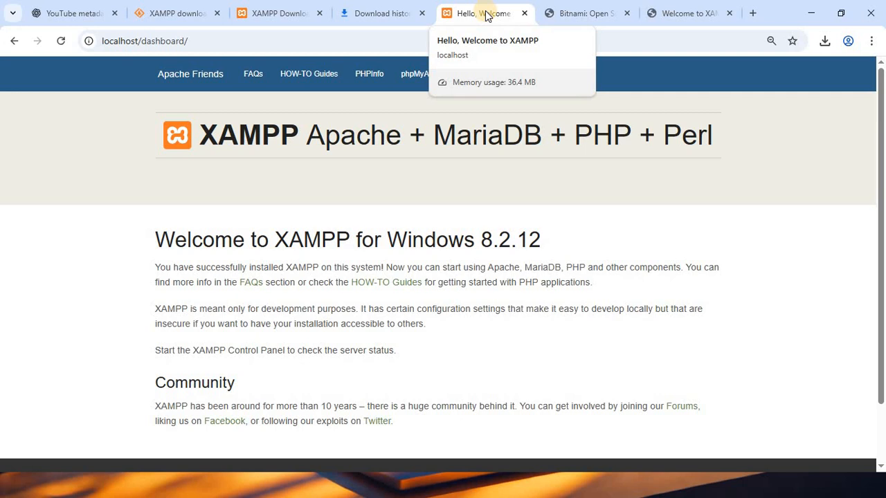
Switch to File Explorer and review the htdocs folder, its dashboard subfolder and the parent xampp folder, ending back in htdocs
key(alt+Tab)
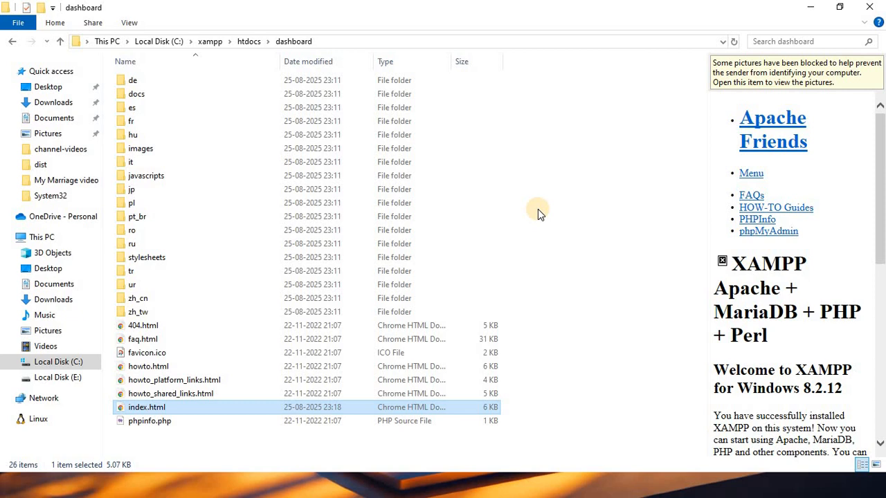
click(246, 42)
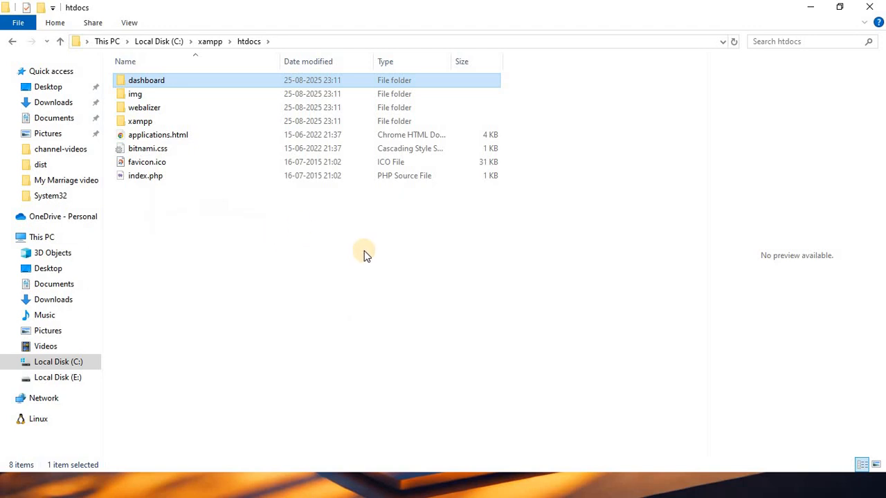
double_click(183, 82)
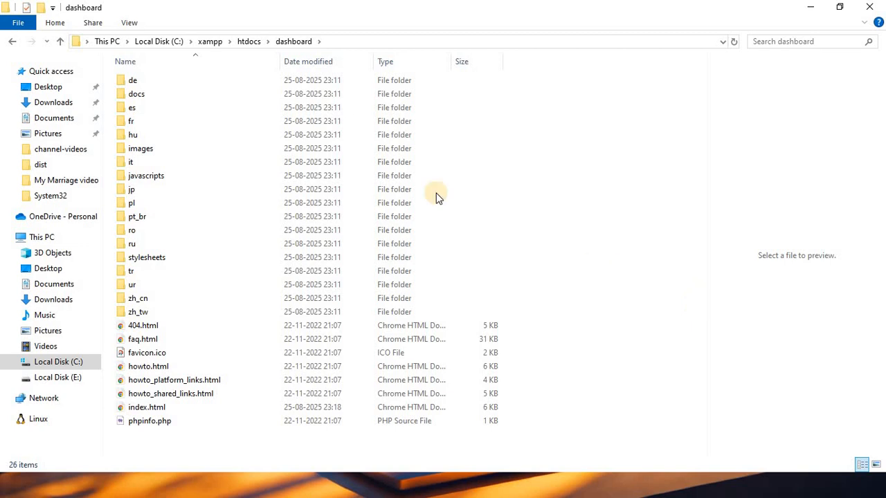
click(214, 43)
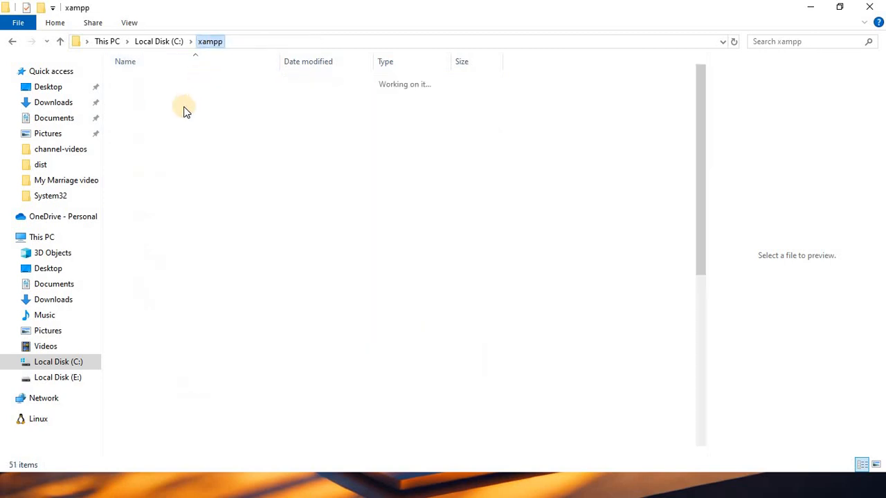
click(195, 148)
double_click(195, 148)
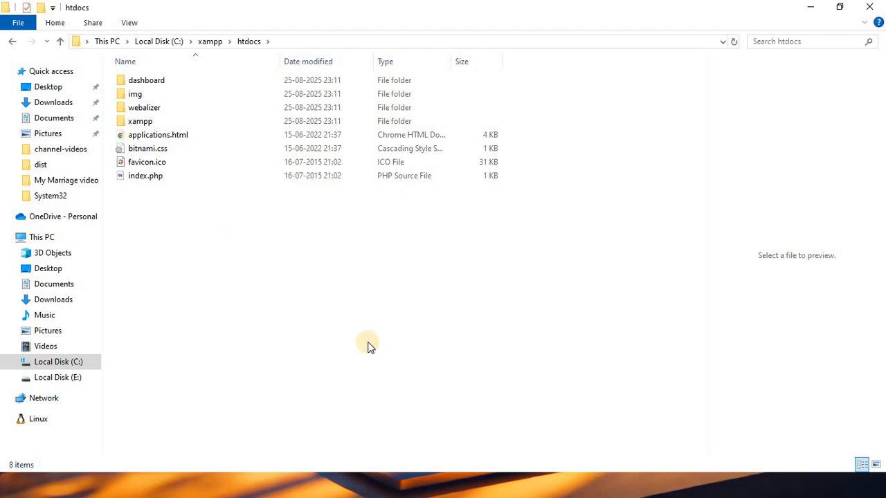
Switch from the htdocs folder back to the XAMPP dashboard page in Chrome
key(alt+Tab)
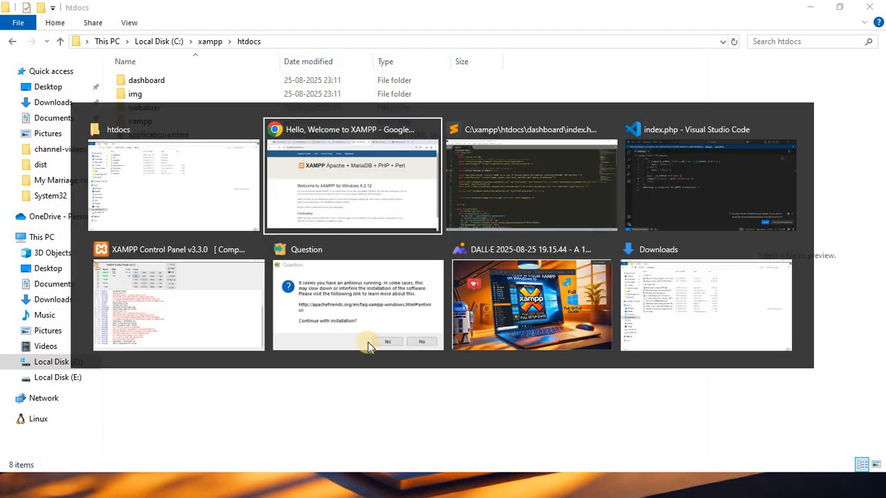